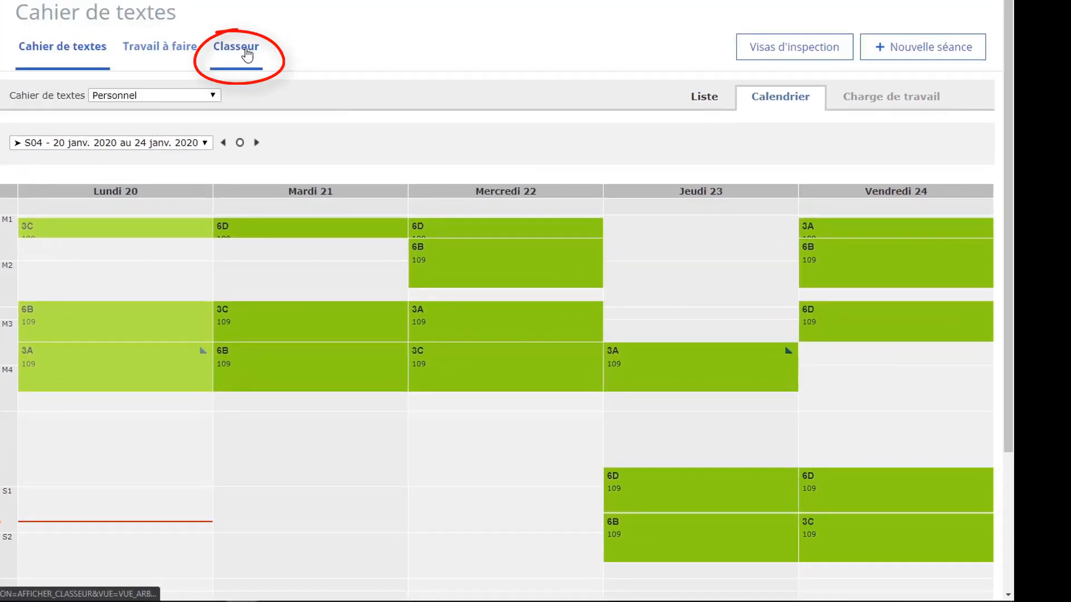
Create a new activity in the Classeur titled "#oral1 : Différence entre le théorème direct de Pythagore et sa réciproque/contraposée"
{"action": "left_click", "coordinate": [245, 50]}
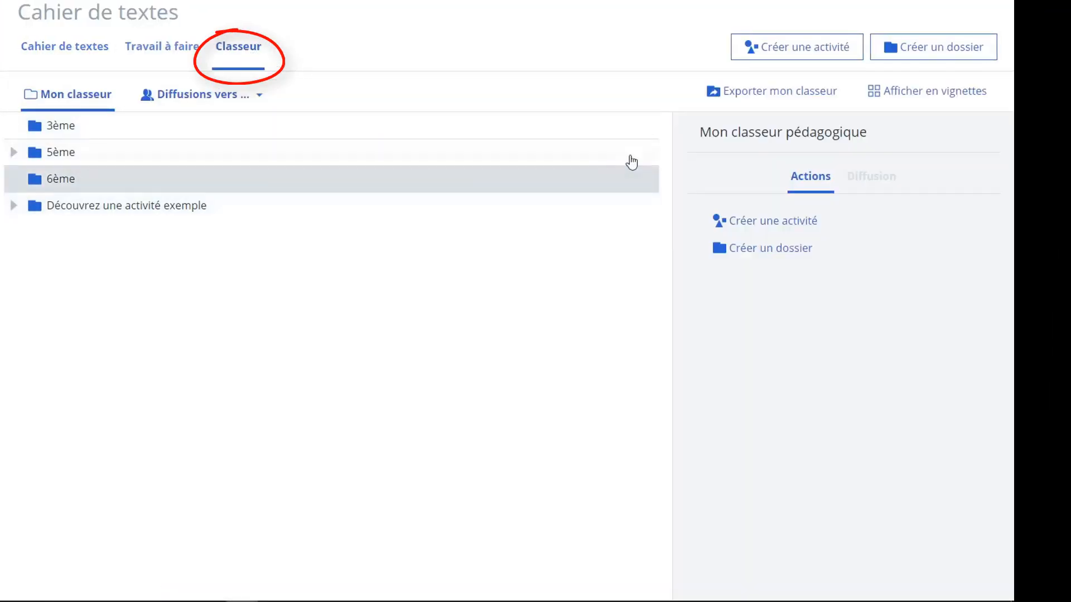
{"action": "left_click", "coordinate": [801, 54]}
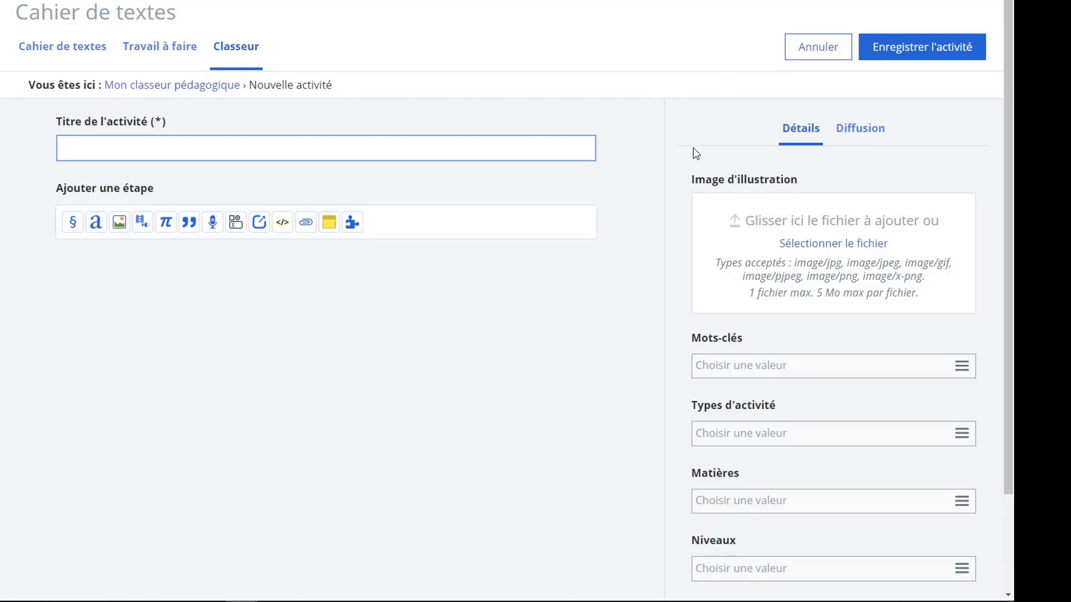
{"action": "type", "text": "#oral1 : Différence entre le théorème direct de Pythagore et sa réciproque/contraposée"}
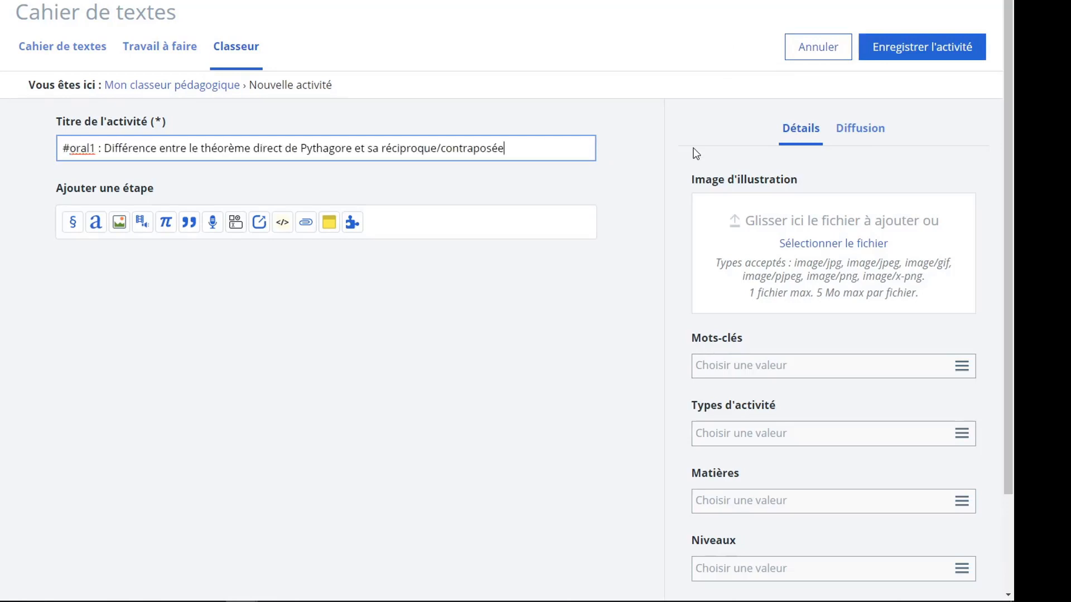
Add a free-text step in French asking students to explain the difference orally with the voice recorder, send their work, and consult the linked video
{"action": "left_click", "coordinate": [98, 223]}
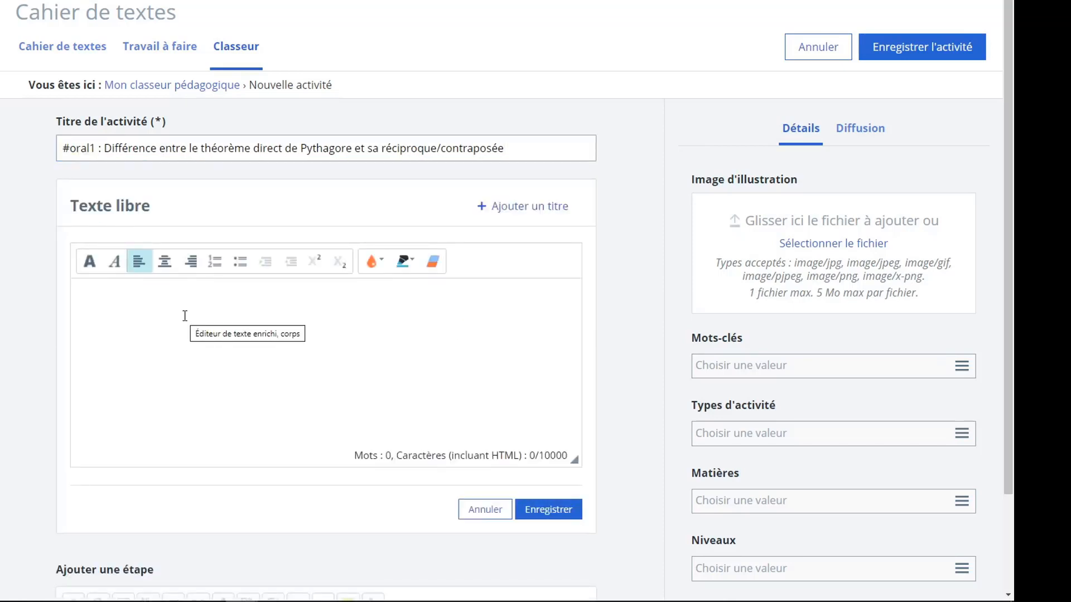
{"action": "type", "text": "Explique brièvement à l'oral la différence entre le théorème direct de Pythagore et sa réciproque ou contraposée en utilisant l'enregistreur vocal. Tu peux mettre en pause à tout moment, puis reprendre ton enregistrement ou l'annuler et le recommencer. Lorsque tu as terminé, envoie ton travail.\\nLa vidéo en lien te montre comment faire."}
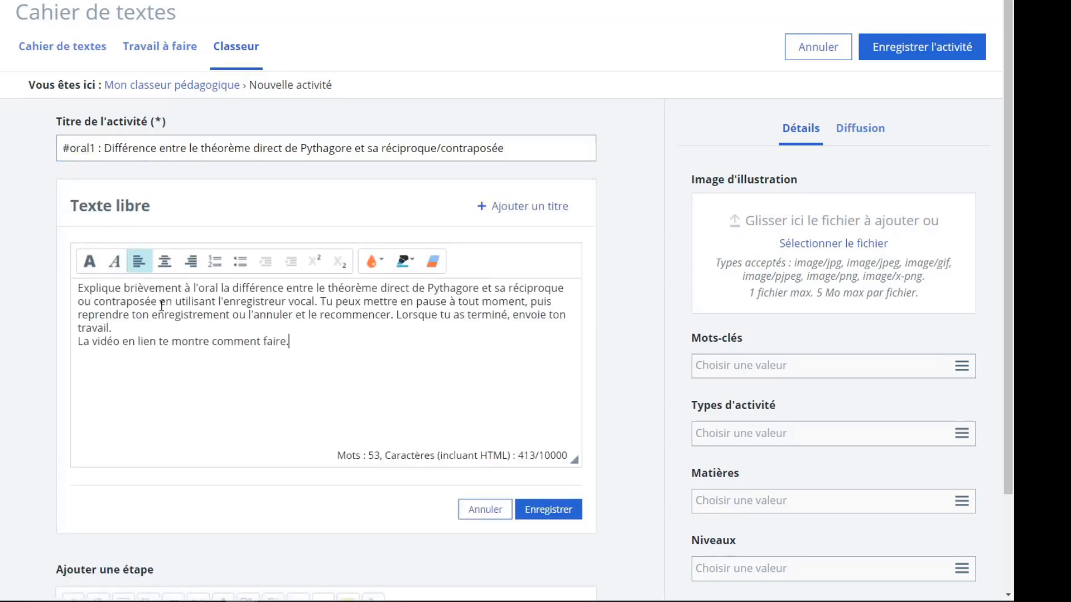
{"action": "left_click", "coordinate": [568, 507]}
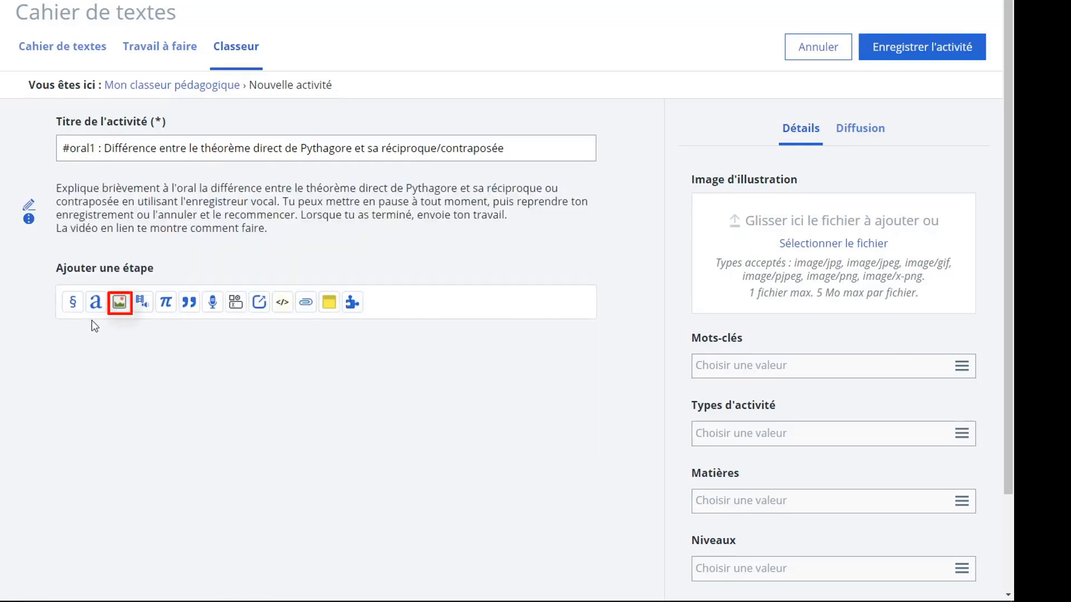
Add an image-and-caption step containing the Pythagoras squares figure, without a caption, and save the step
{"action": "left_click", "coordinate": [120, 304]}
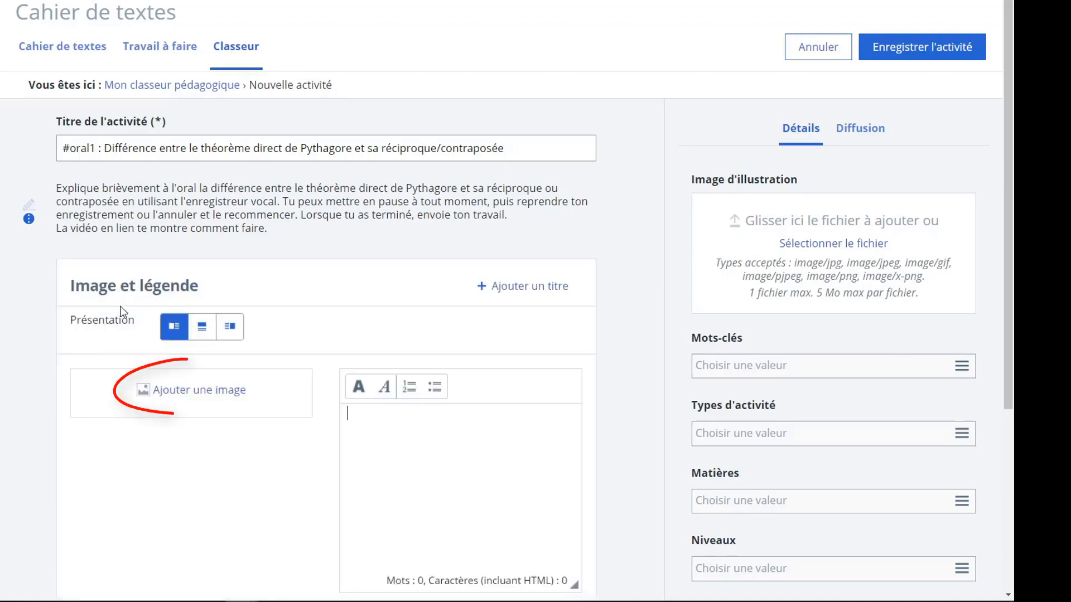
{"action": "left_click", "coordinate": [179, 393]}
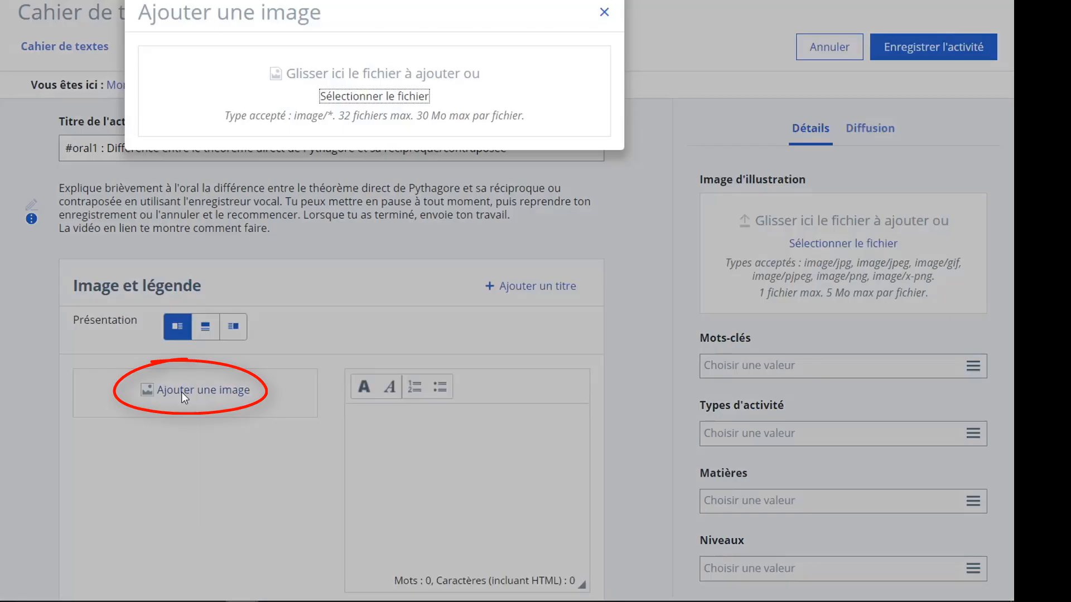
{"action": "mouse_move", "coordinate": [1012, 234]}
{"action": "left_mouse_down"}
{"action": "mouse_move", "coordinate": [621, 172]}
{"action": "mouse_move", "coordinate": [447, 104]}
{"action": "left_mouse_up"}
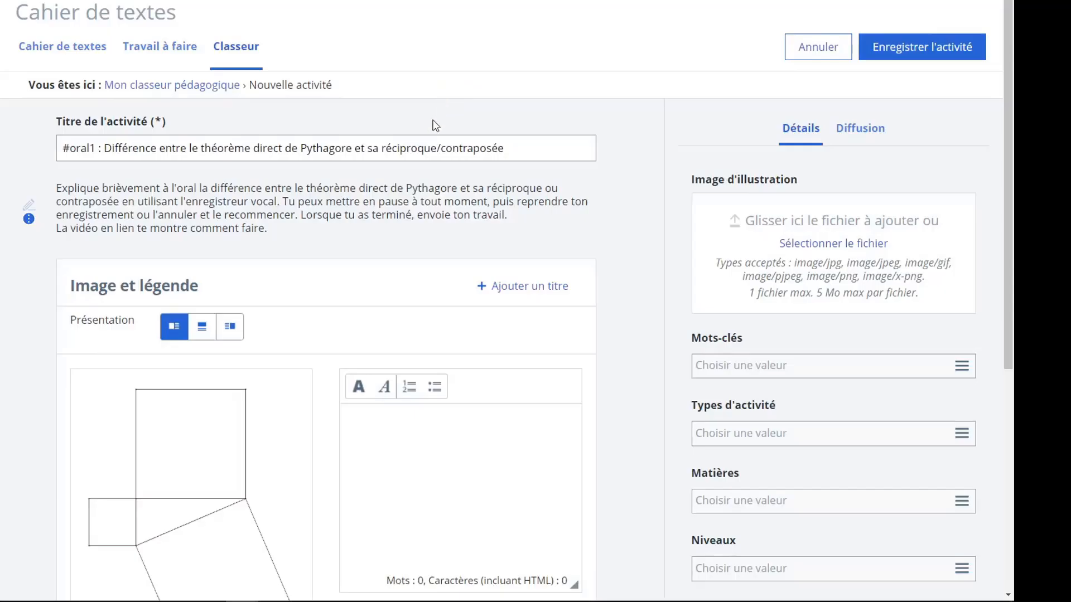
{"action": "scroll", "coordinate": [623, 357], "scroll_direction": "down", "scroll_amount": 5}
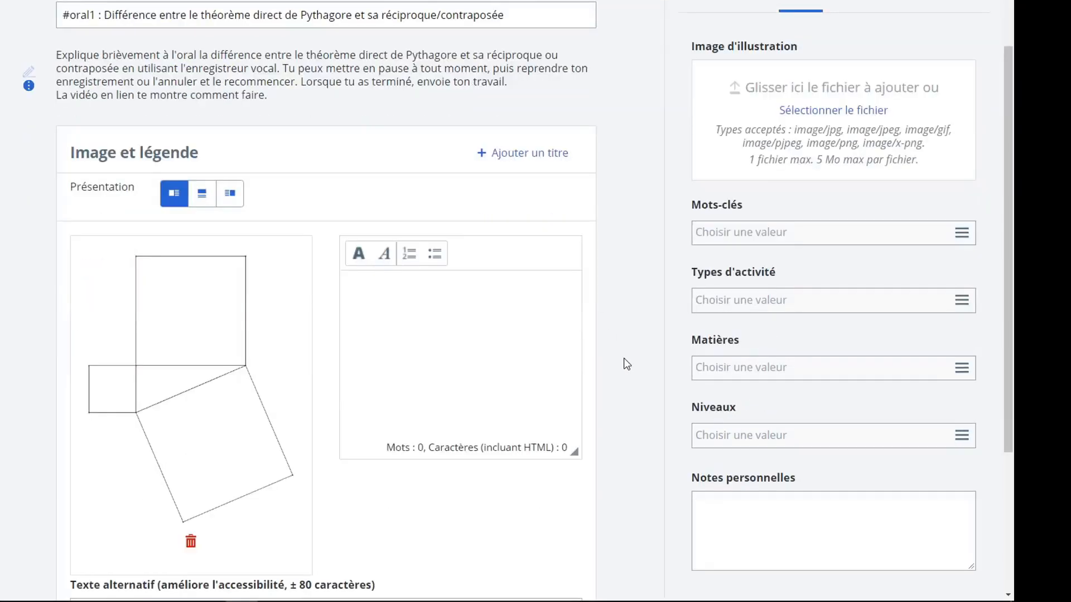
{"action": "scroll", "coordinate": [624, 360], "scroll_direction": "down", "scroll_amount": 1}
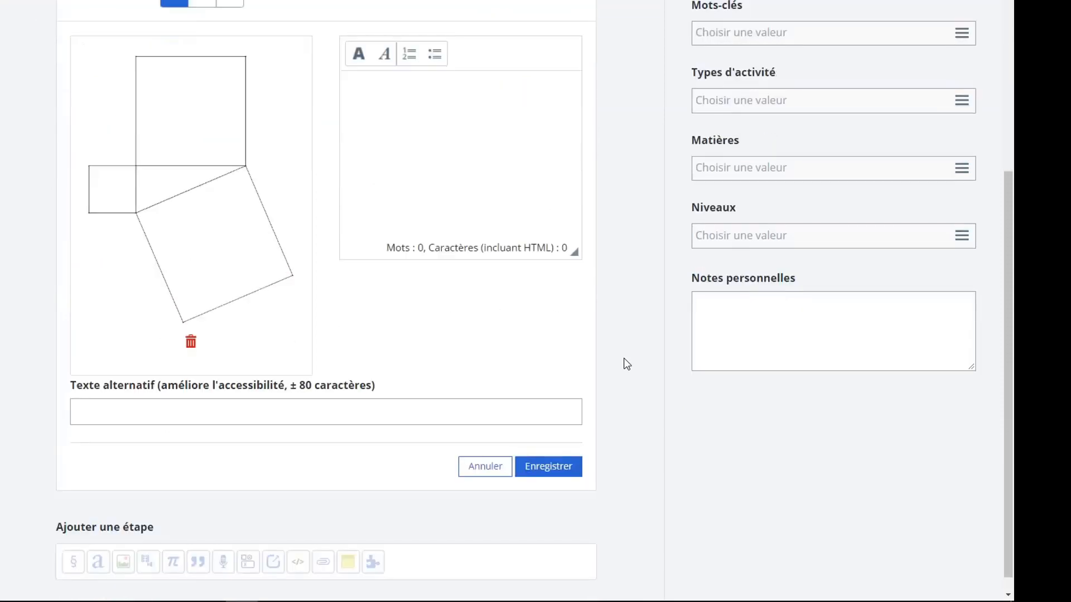
{"action": "left_click", "coordinate": [569, 467]}
{"action": "scroll", "coordinate": [571, 439], "scroll_direction": "up", "scroll_amount": 2}
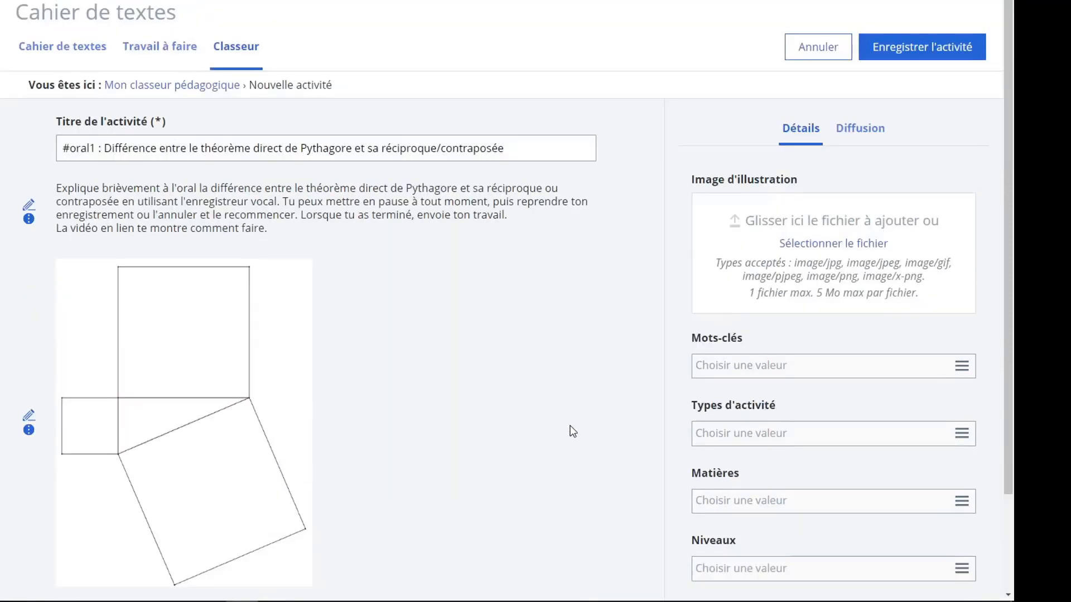
Save the activity and assign it as homework with "Enregistrement audio" as the student response mode
{"action": "left_click", "coordinate": [885, 52]}
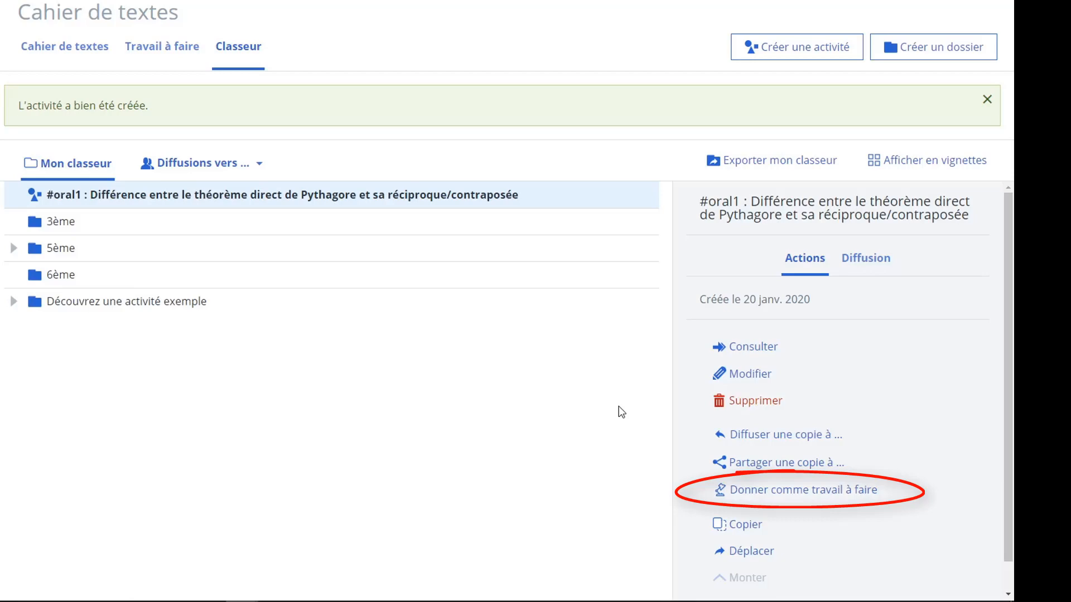
{"action": "left_click", "coordinate": [819, 494]}
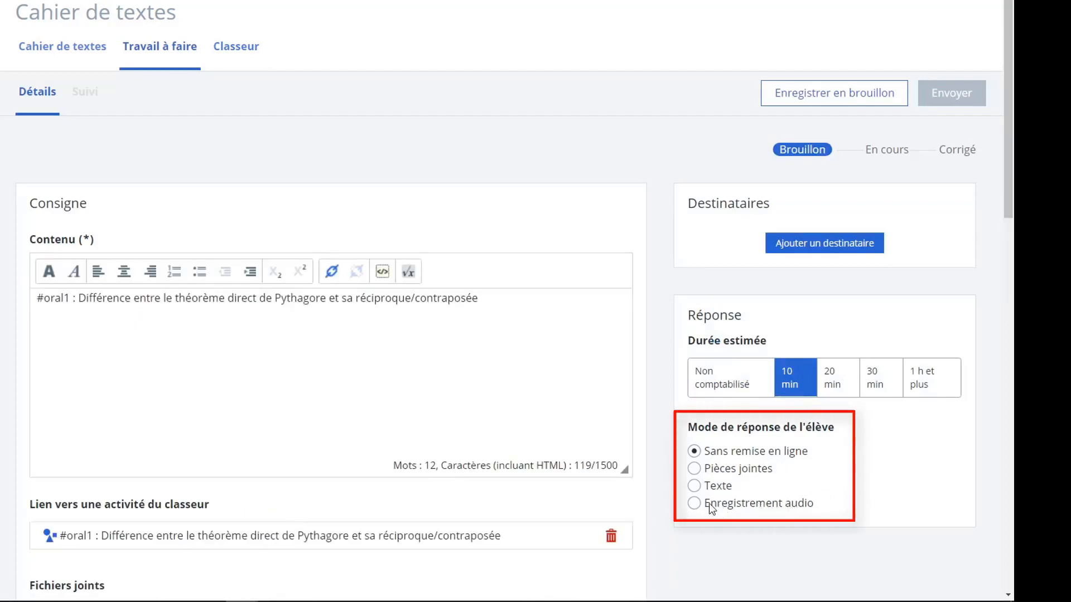
{"action": "left_click", "coordinate": [694, 503]}
Add class 3A's mathematics session on Wednesday 22 January, 10:10 - 11:00, as recipient and send the assignment
{"action": "left_click", "coordinate": [814, 246]}
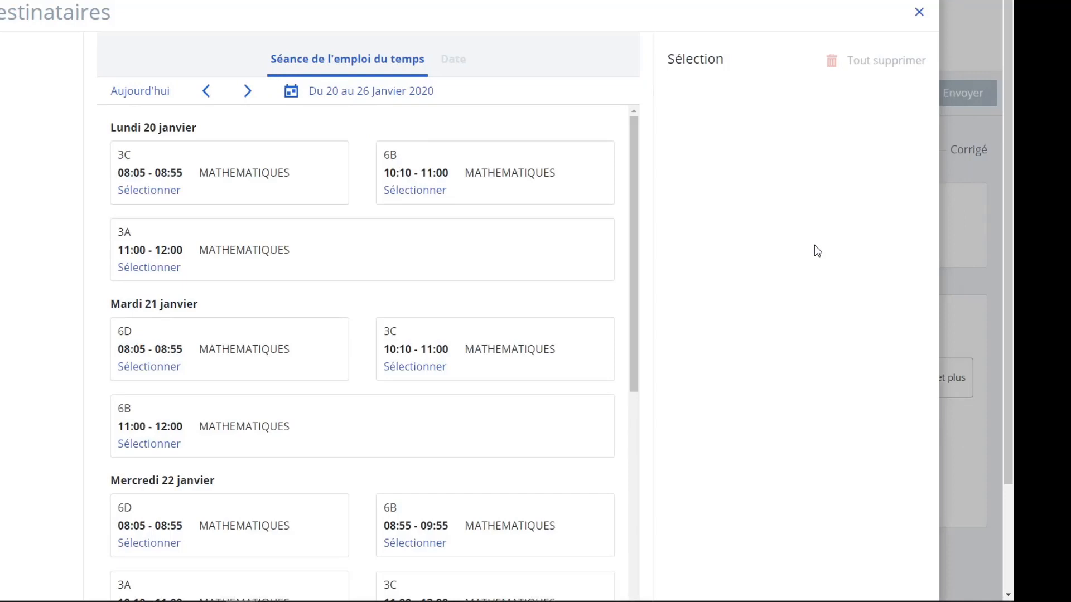
{"action": "scroll", "coordinate": [289, 383], "scroll_direction": "down", "scroll_amount": 3}
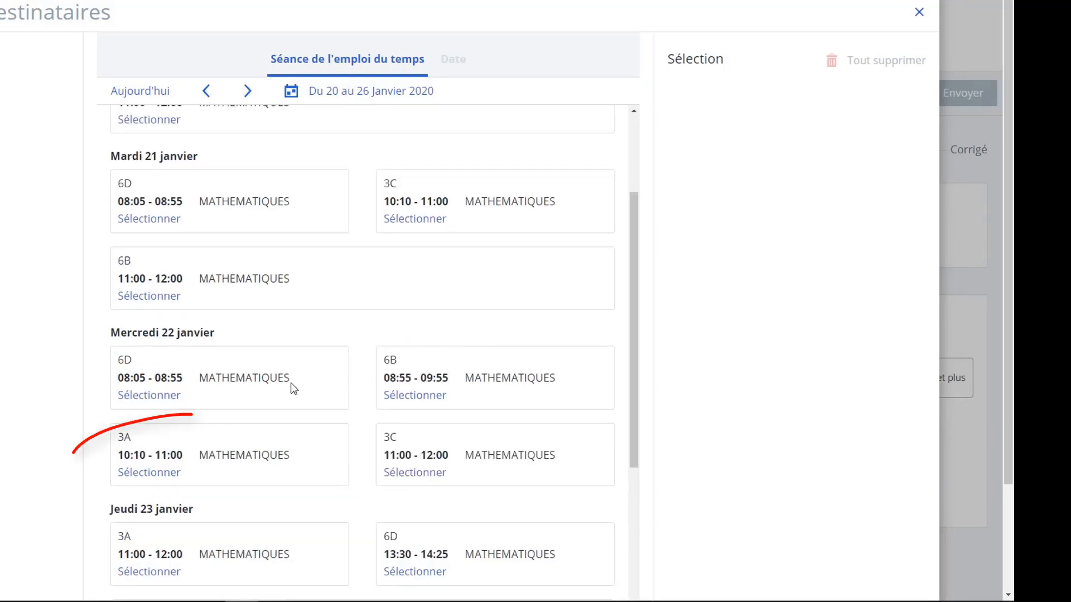
{"action": "left_click", "coordinate": [154, 478]}
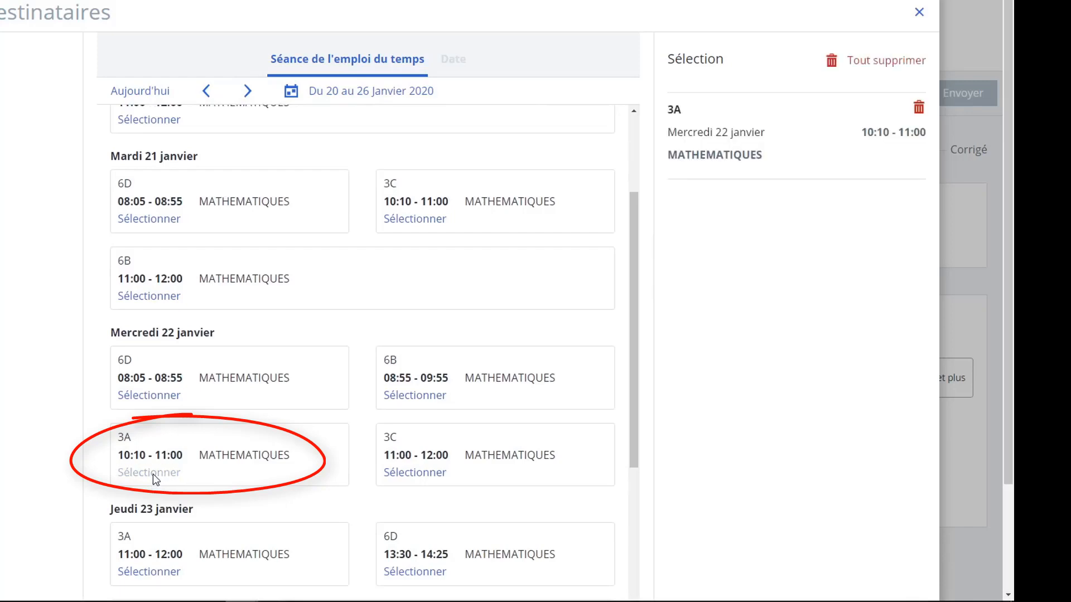
{"action": "scroll", "coordinate": [704, 306], "scroll_direction": "down", "scroll_amount": 3}
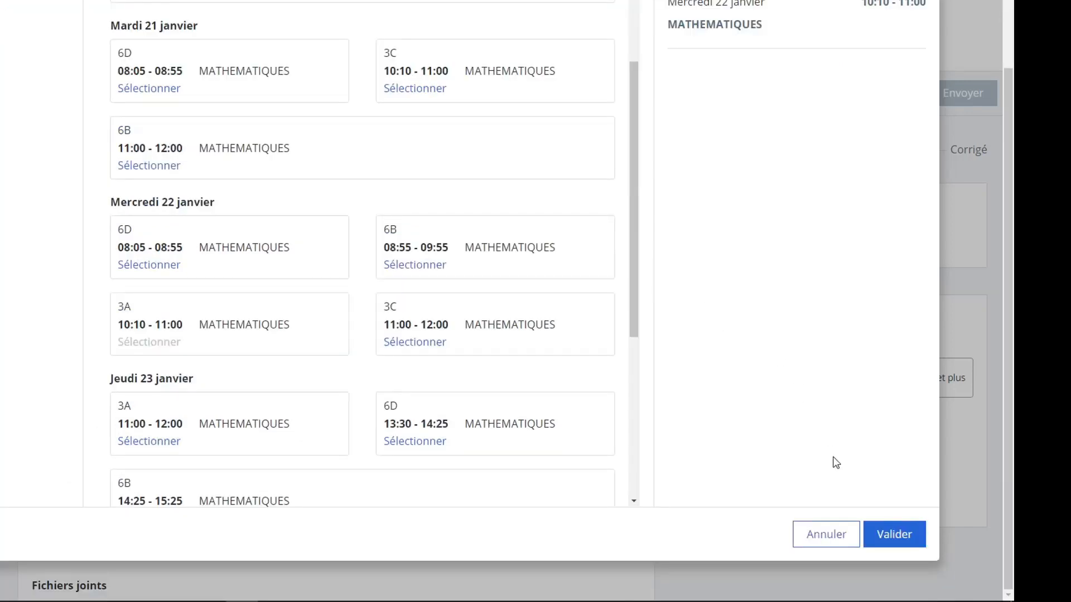
{"action": "left_click", "coordinate": [894, 533]}
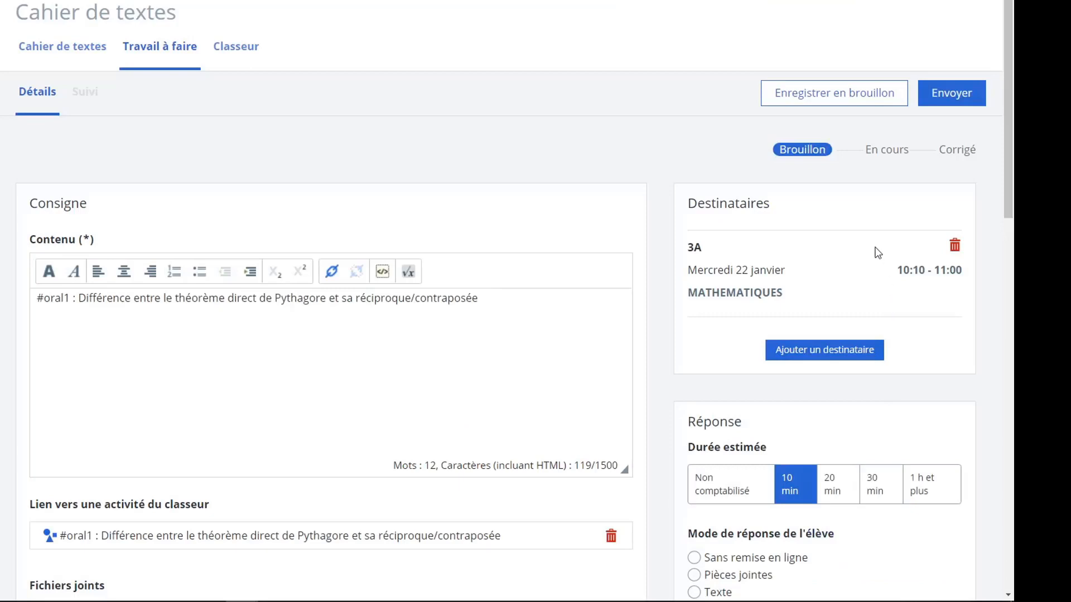
{"action": "left_click", "coordinate": [952, 94]}
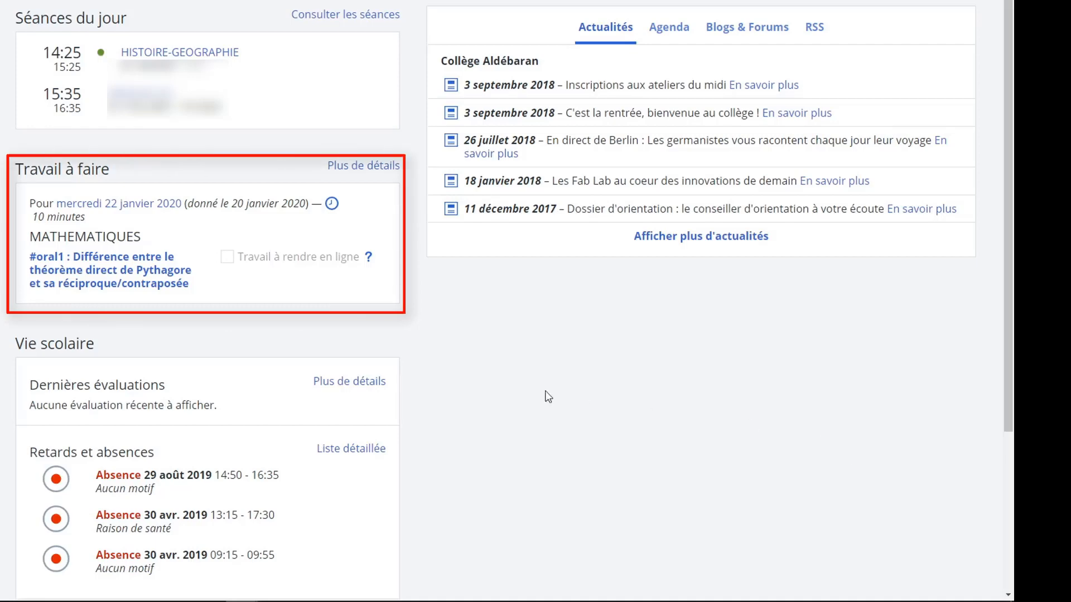
Open the #oral1 homework from the student's home page, review its linked activity, and return to the homework details
{"action": "left_click", "coordinate": [161, 286]}
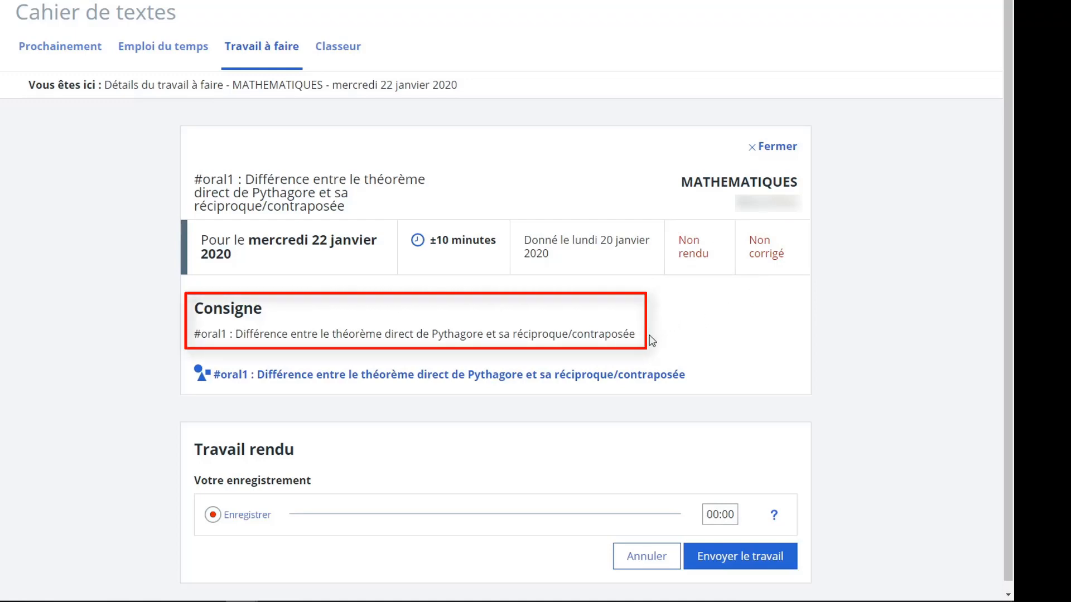
{"action": "left_click", "coordinate": [463, 377]}
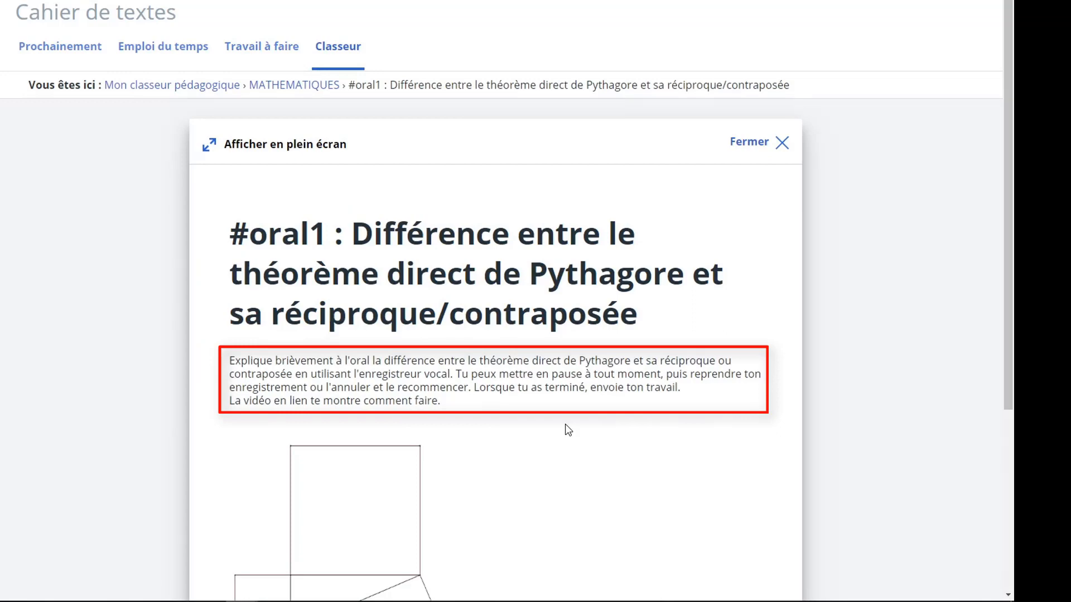
{"action": "scroll", "coordinate": [564, 424], "scroll_direction": "down", "scroll_amount": 3}
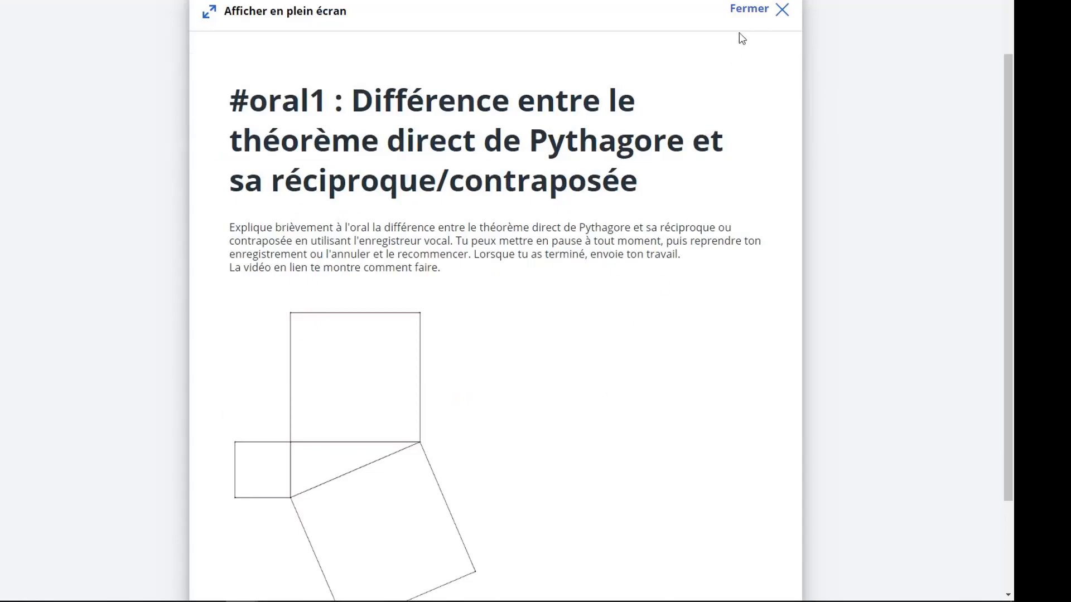
{"action": "left_click", "coordinate": [748, 11]}
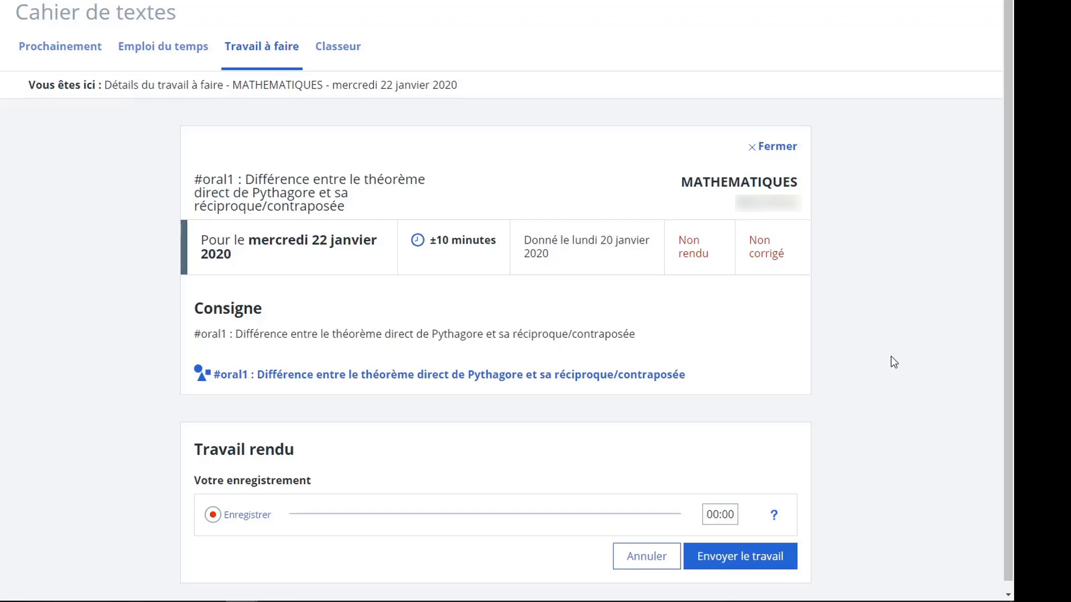
Record the student's oral answer of about 14 seconds in the homework, allowing the browser to use the microphone
{"action": "left_click", "coordinate": [228, 521]}
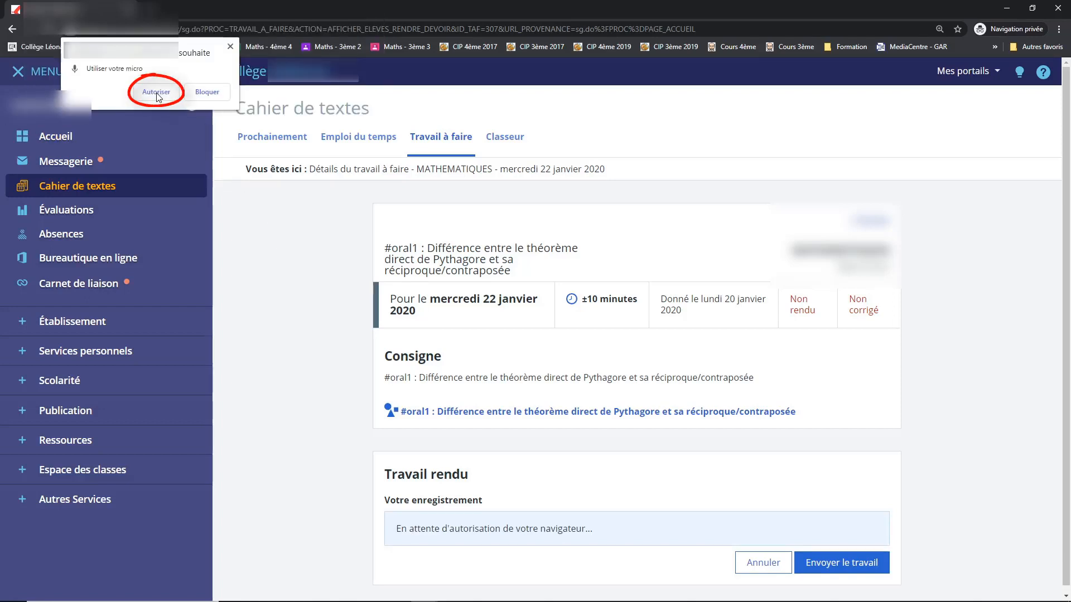
{"action": "left_click", "coordinate": [157, 93]}
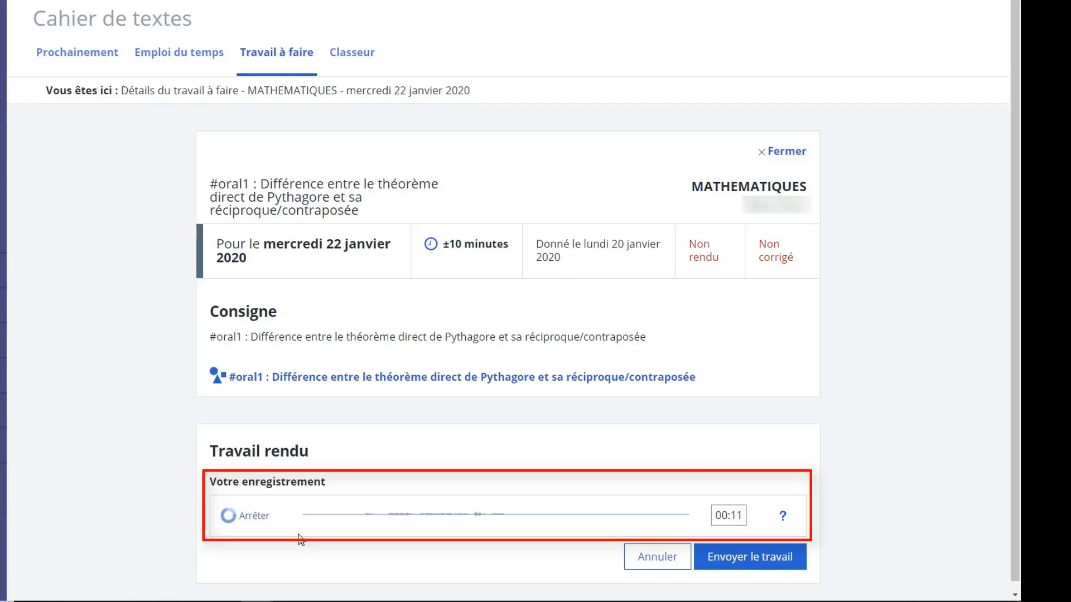
{"action": "left_click", "coordinate": [246, 523]}
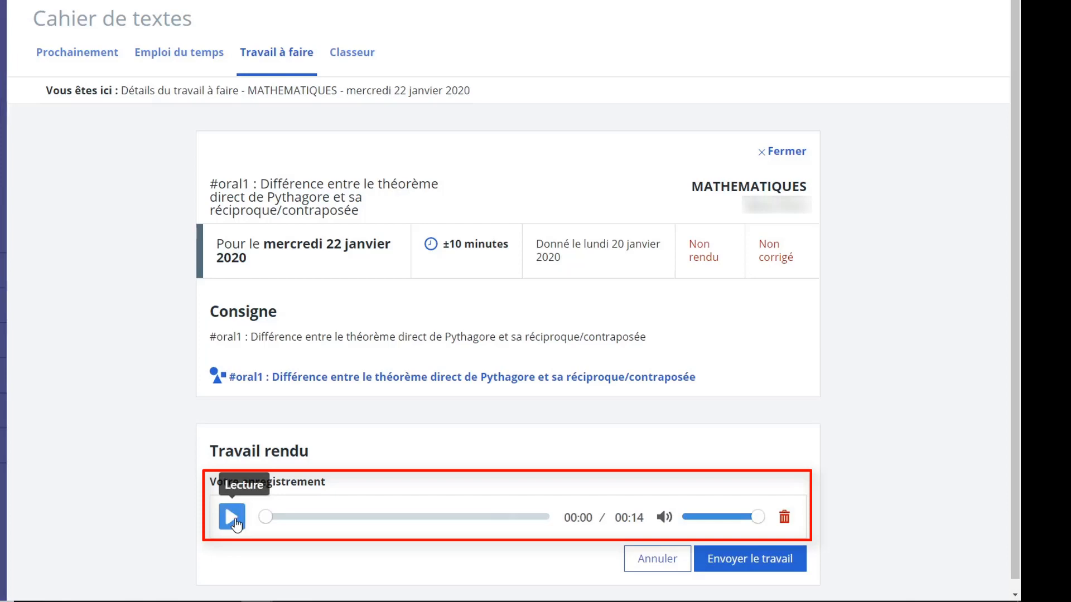
Play back part of the recorded answer, pause it, and submit the work to the teacher
{"action": "left_click", "coordinate": [233, 519]}
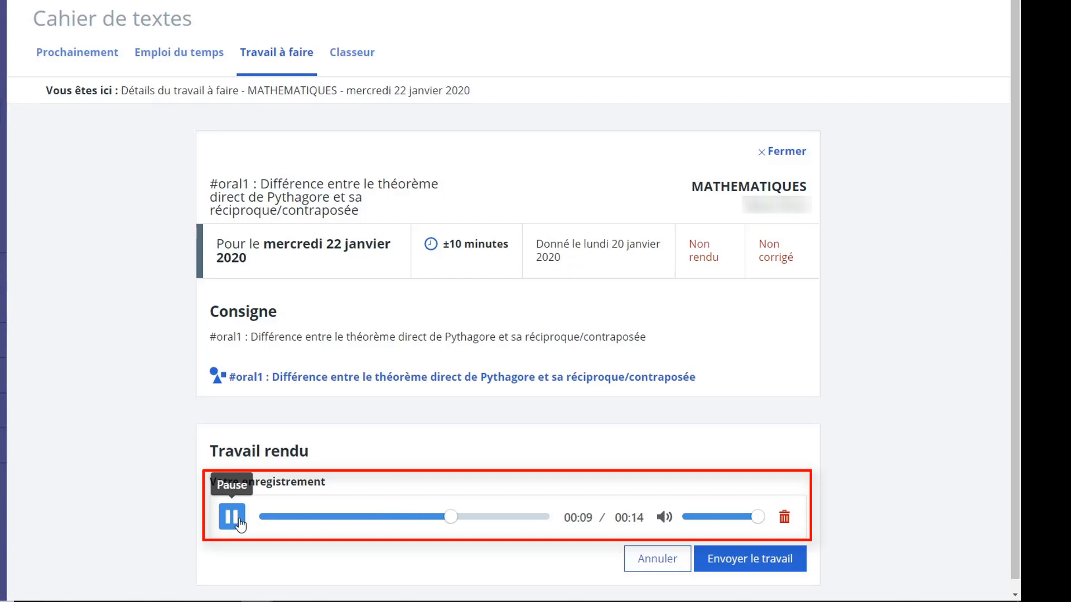
{"action": "left_click", "coordinate": [239, 521]}
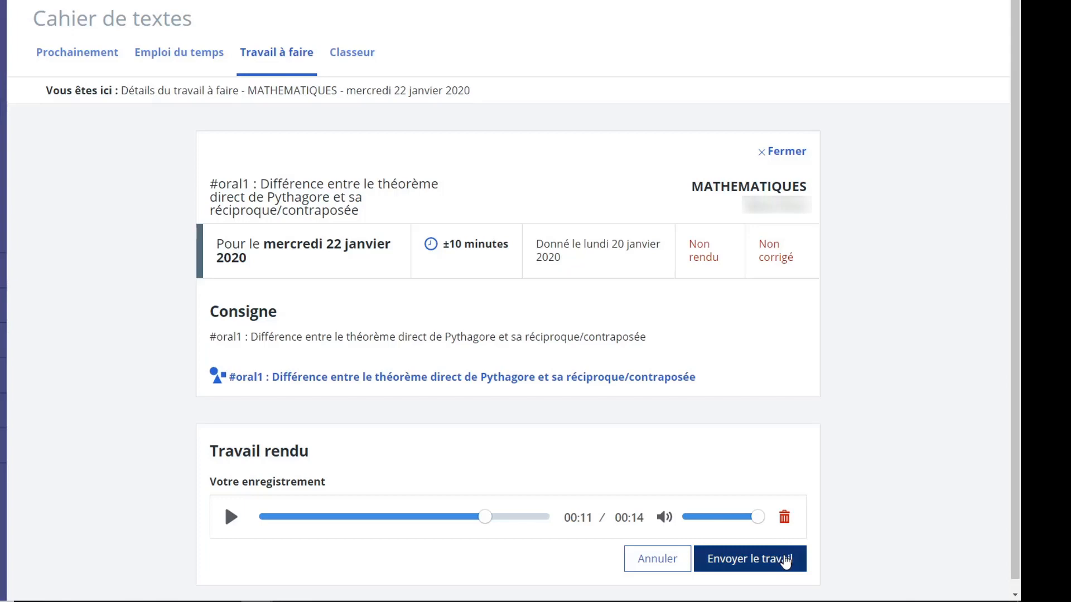
{"action": "left_click", "coordinate": [786, 560]}
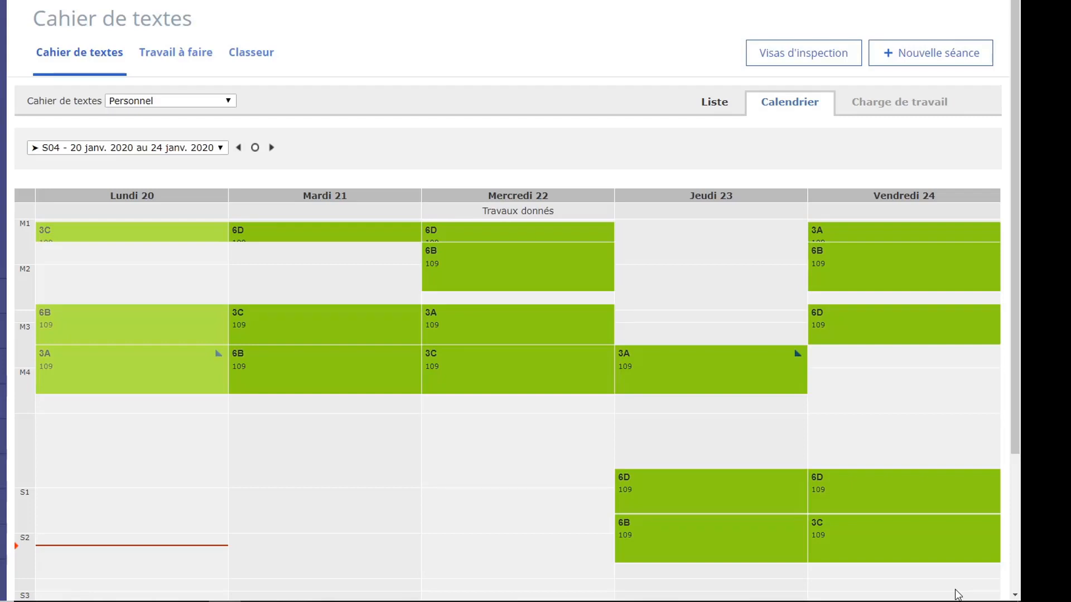
In the teacher's homework list, open the follow-up of the #oral1 assignment and play the audio submitted by the student marked as having handed it in
{"action": "left_click", "coordinate": [195, 56]}
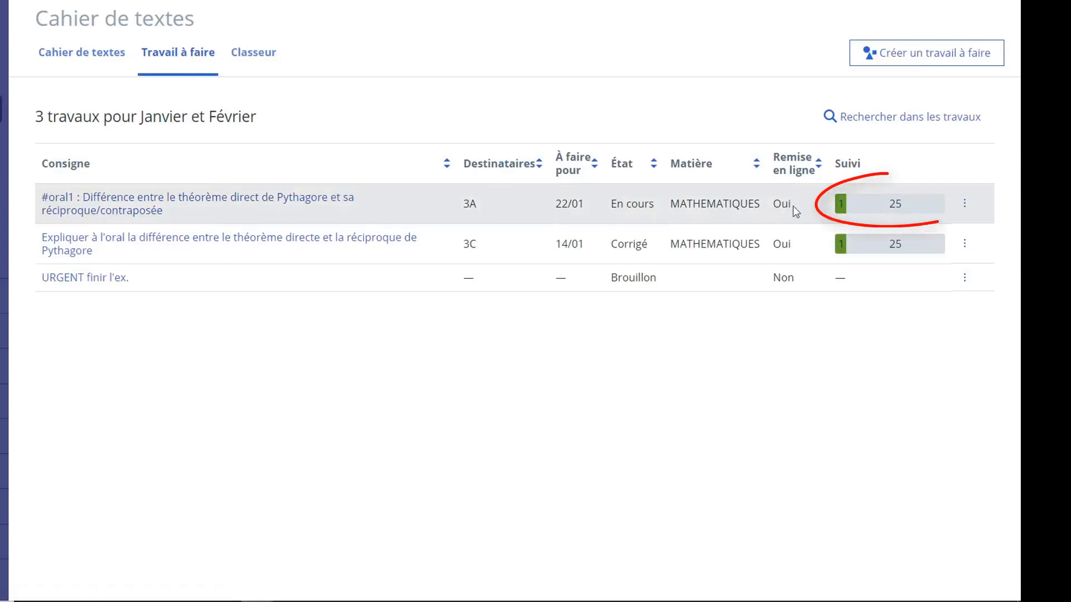
{"action": "mouse_move", "coordinate": [874, 205]}
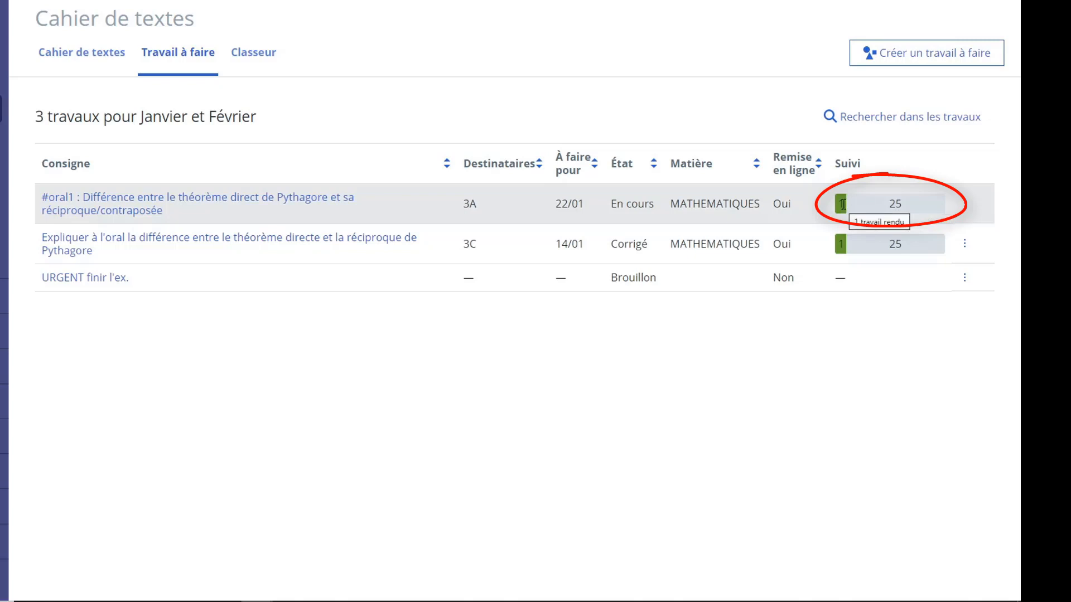
{"action": "left_click", "coordinate": [344, 208]}
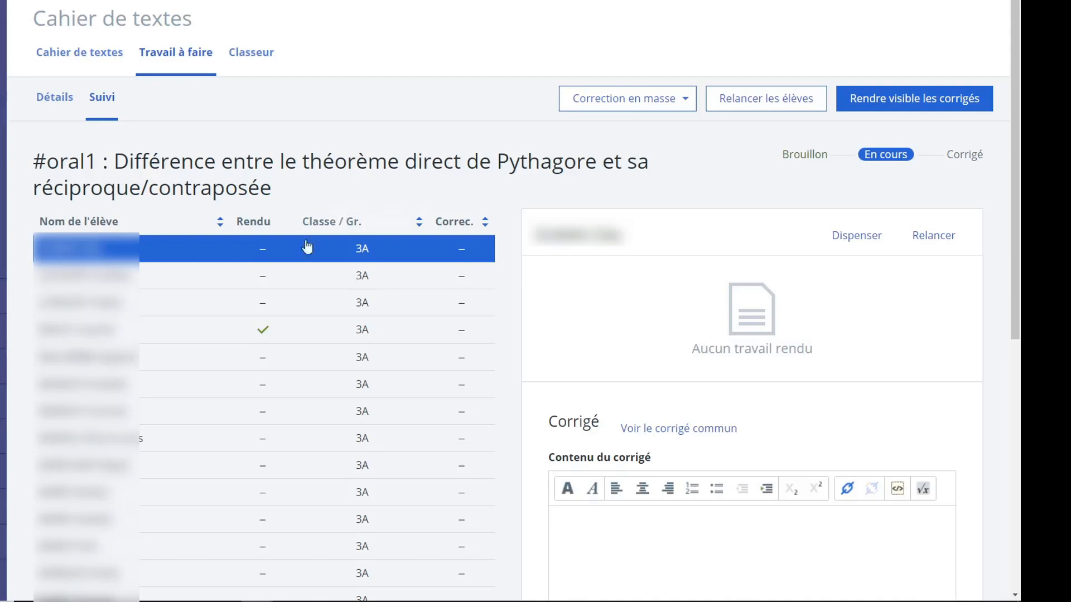
{"action": "left_click", "coordinate": [223, 337]}
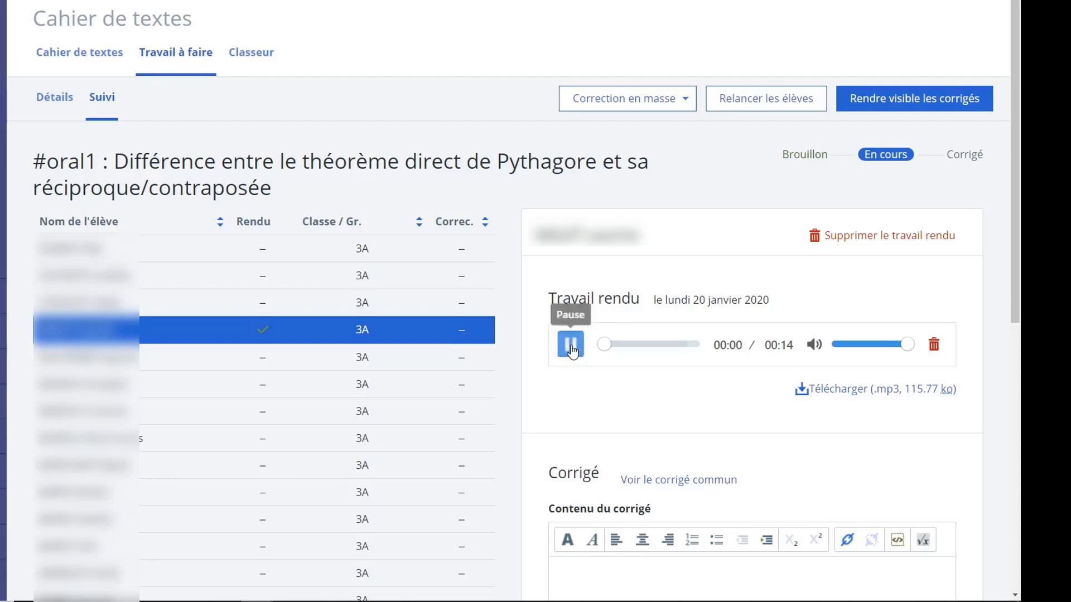
{"action": "left_click", "coordinate": [570, 345]}
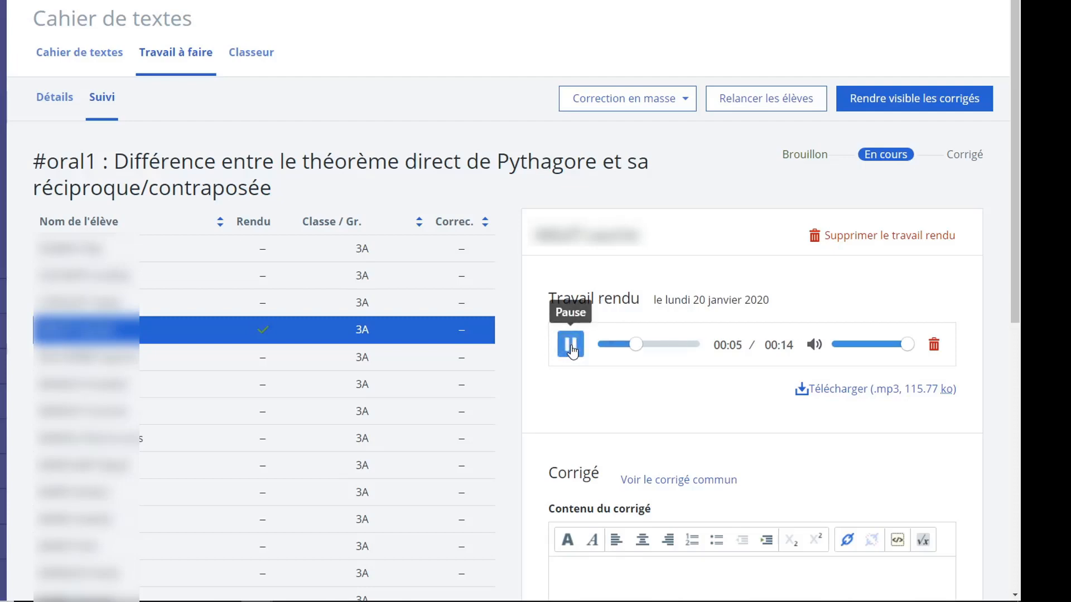
Pause the student's audio and write the correction "Très bon travail, les explications sont claires, mais le volume sonore est un peu trop bas."
{"action": "left_click", "coordinate": [570, 346]}
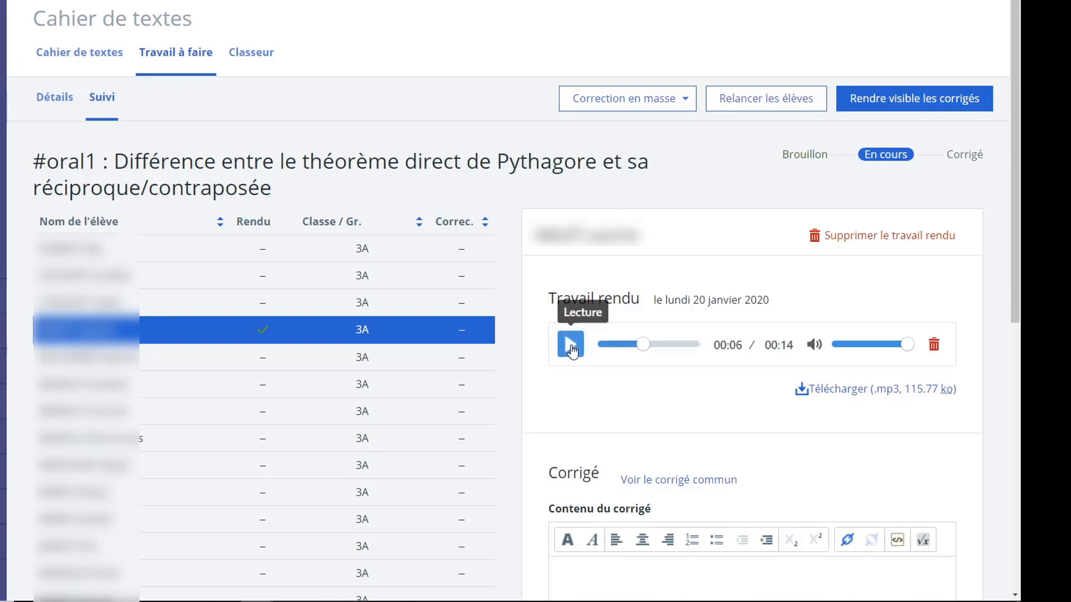
{"action": "scroll", "coordinate": [647, 406], "scroll_direction": "down", "scroll_amount": 3}
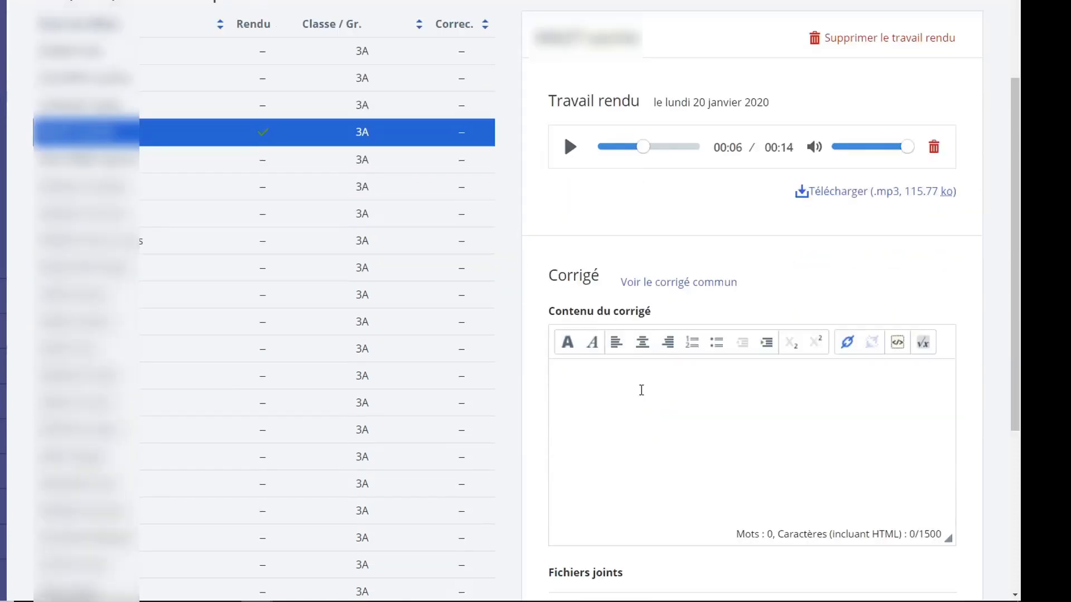
{"action": "left_click", "coordinate": [639, 386]}
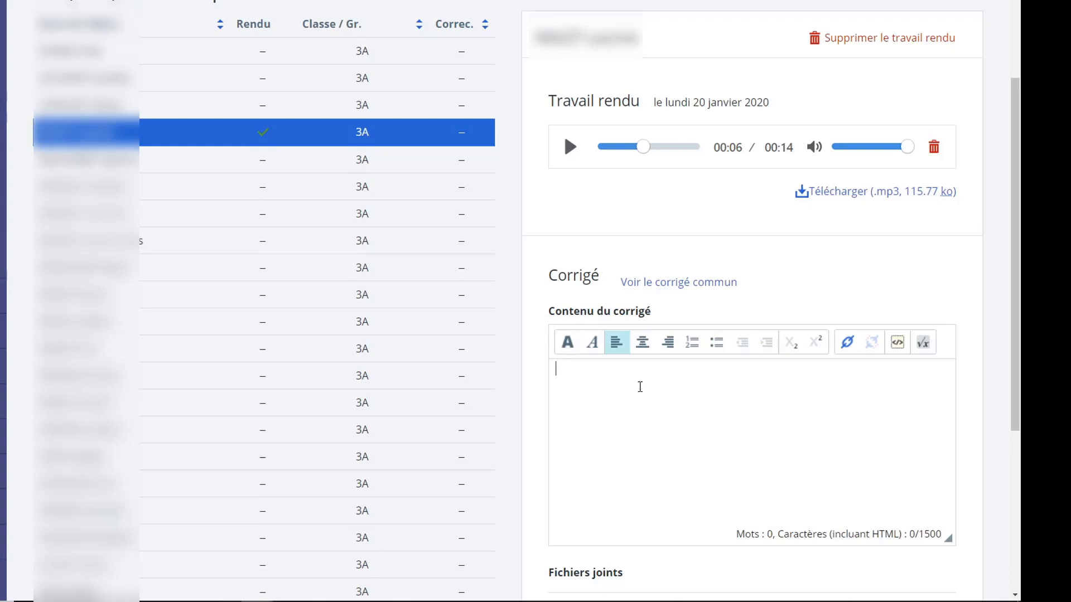
{"action": "type", "text": "Très bon travail, les explications sont claires, mais le volume sonore est un peu trop bas."}
Record an audio correction of about 22 seconds below the written comment, and play back its first few seconds
{"action": "scroll", "coordinate": [539, 444], "scroll_direction": "down", "scroll_amount": 5}
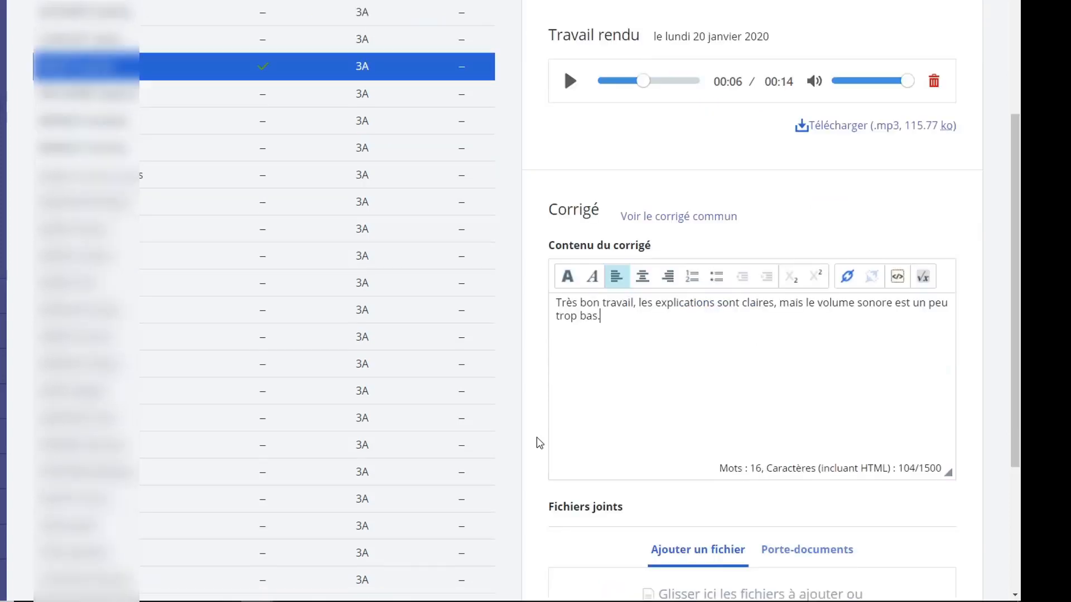
{"action": "scroll", "coordinate": [539, 444], "scroll_direction": "down", "scroll_amount": 1}
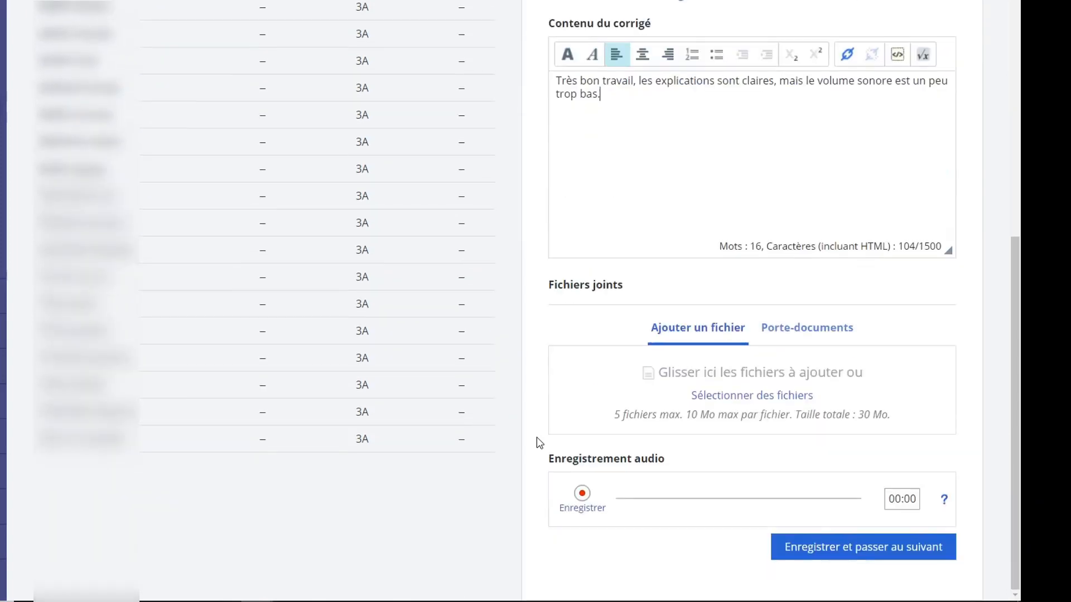
{"action": "left_click", "coordinate": [582, 501]}
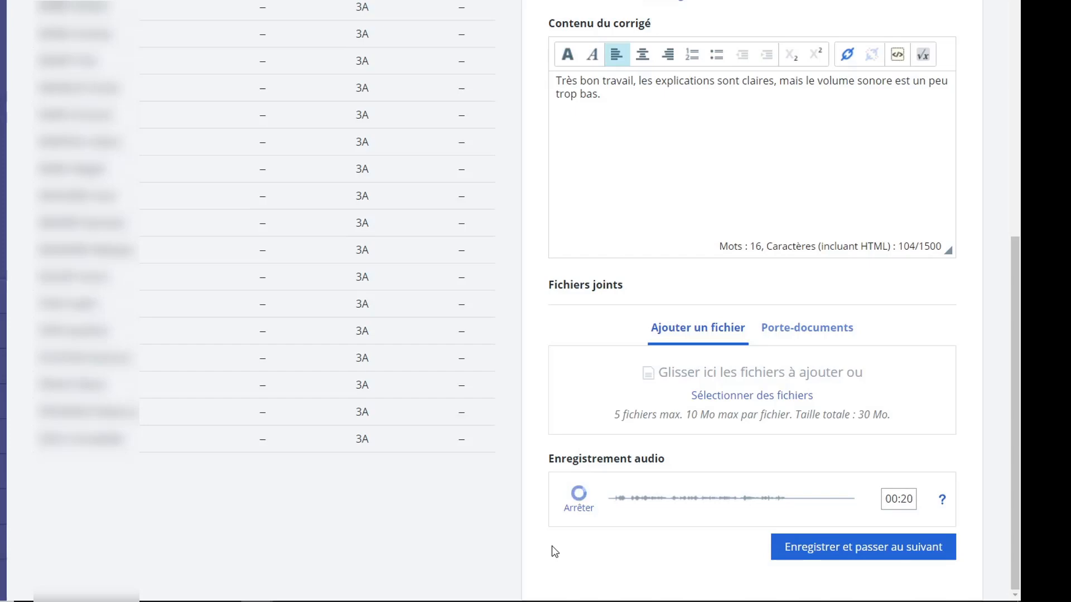
{"action": "left_click", "coordinate": [580, 500]}
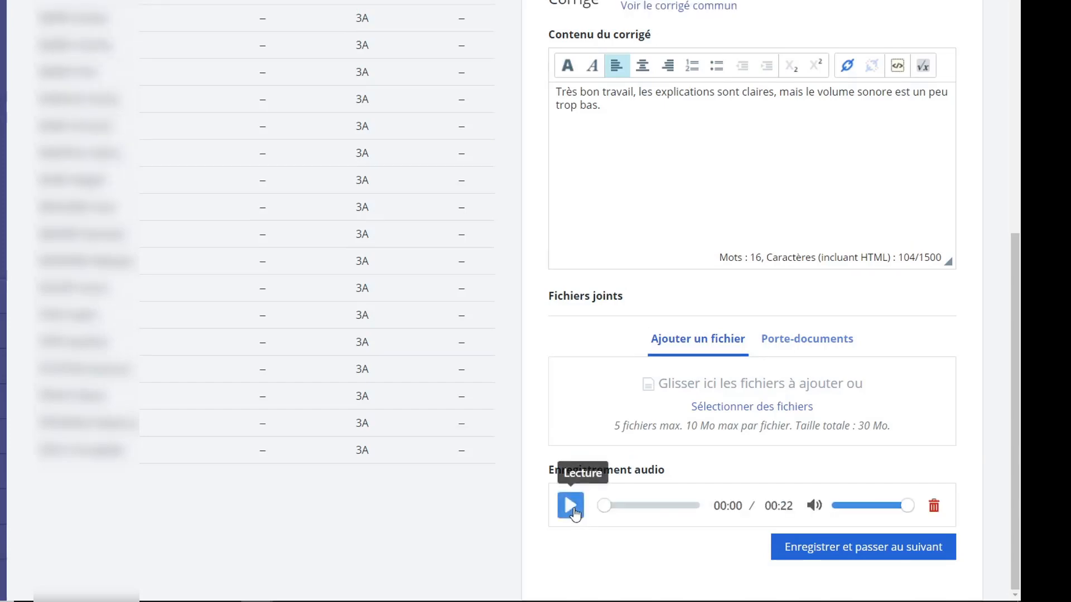
{"action": "left_click", "coordinate": [574, 511]}
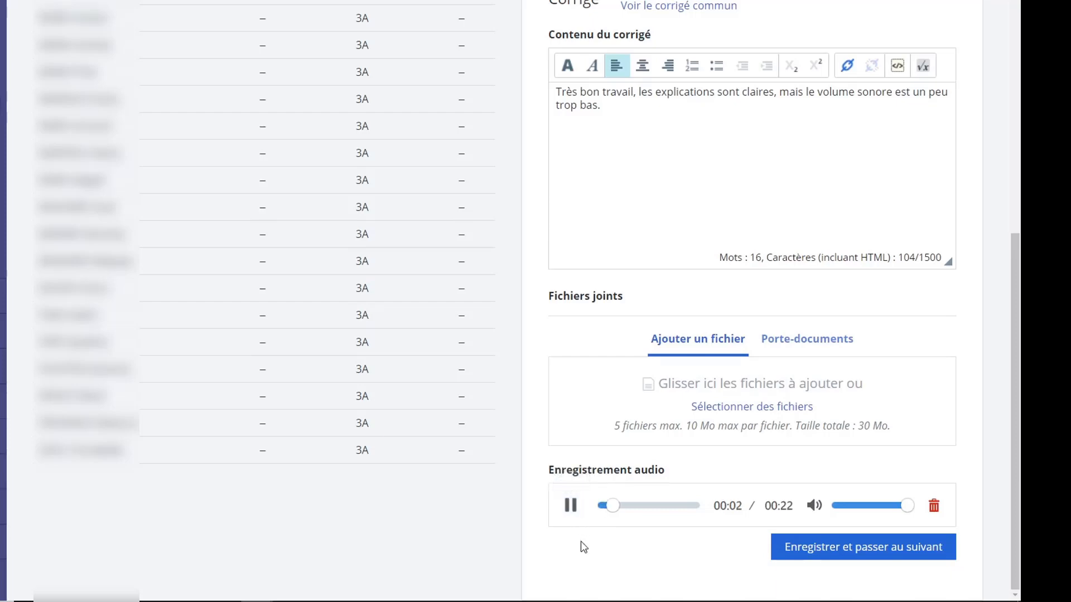
{"action": "left_click", "coordinate": [574, 513]}
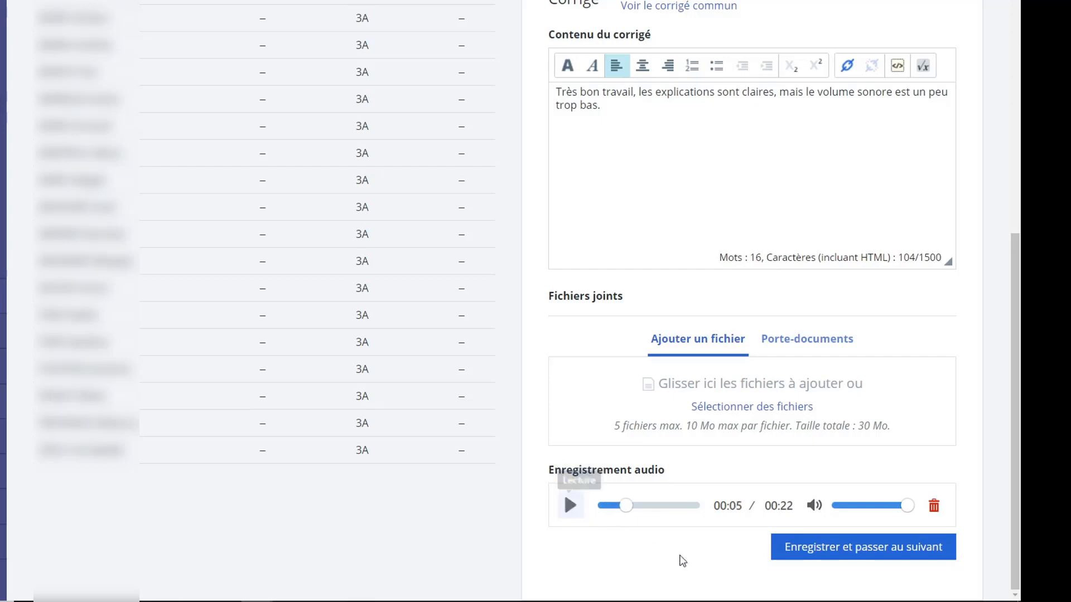
Save the student's correction, moving on to the following student, and make the #oral1 corrections visible to the class
{"action": "left_click", "coordinate": [823, 548]}
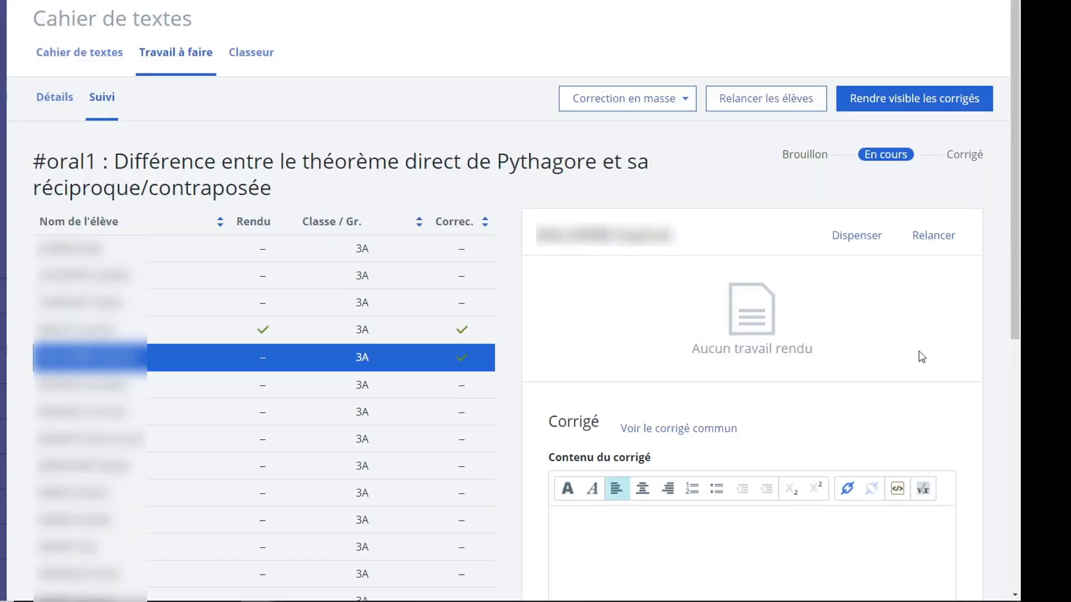
{"action": "left_click", "coordinate": [887, 106]}
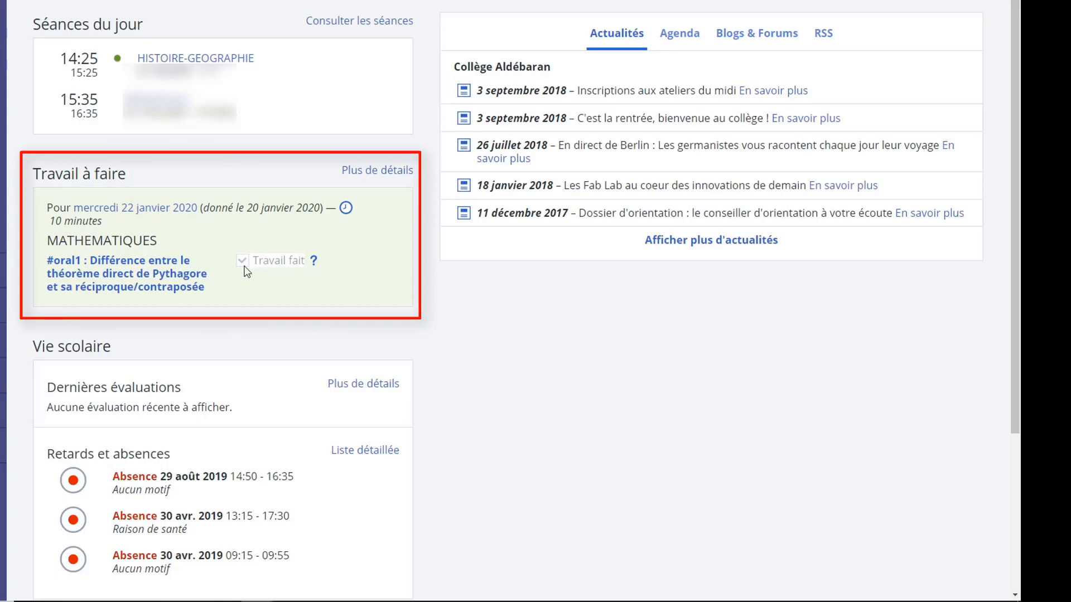
From the student's home page, open the #oral1 homework and play the first few seconds of the teacher's audio correction
{"action": "left_click", "coordinate": [221, 270]}
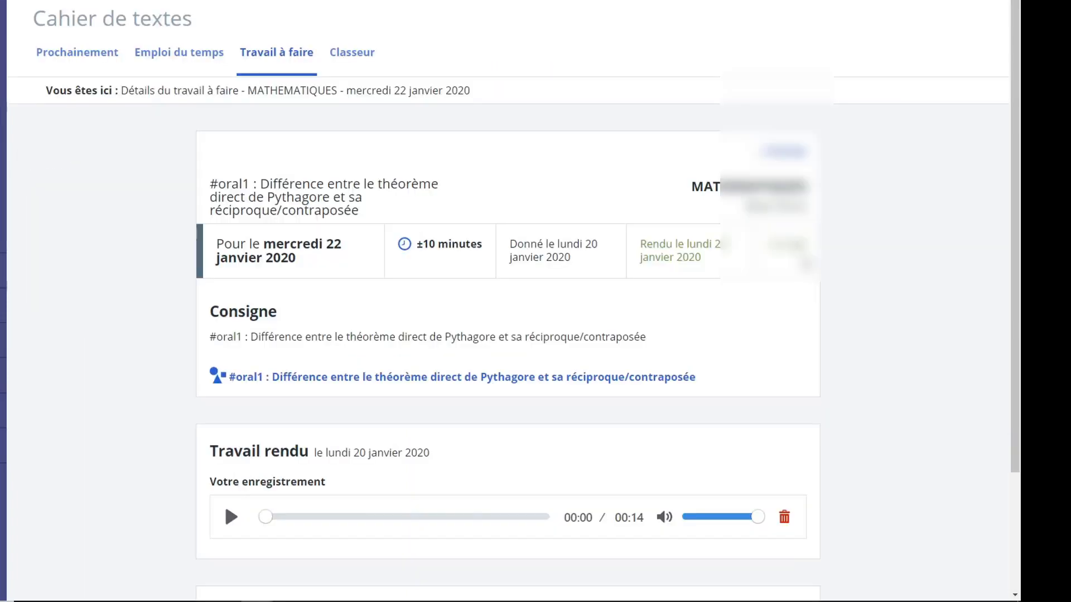
{"action": "scroll", "coordinate": [841, 287], "scroll_direction": "down", "scroll_amount": 3}
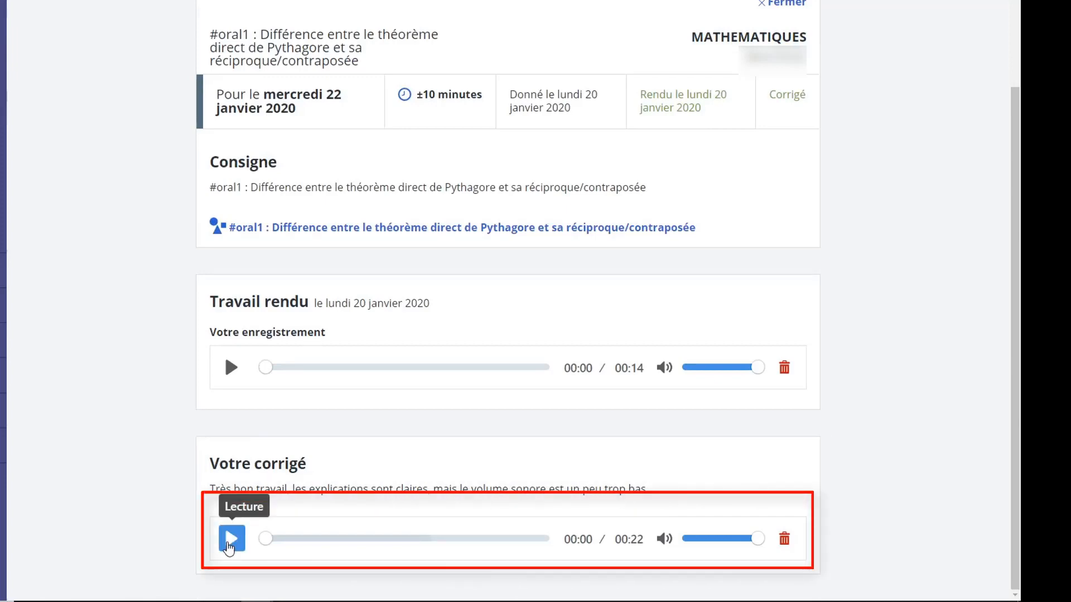
{"action": "left_click", "coordinate": [230, 548]}
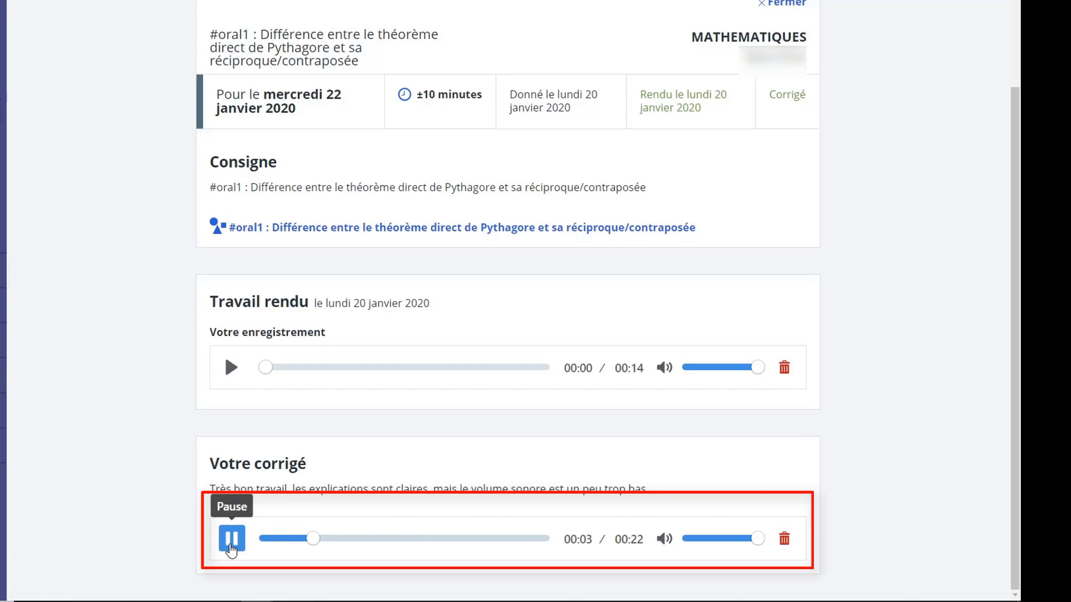
{"action": "left_click", "coordinate": [232, 539]}
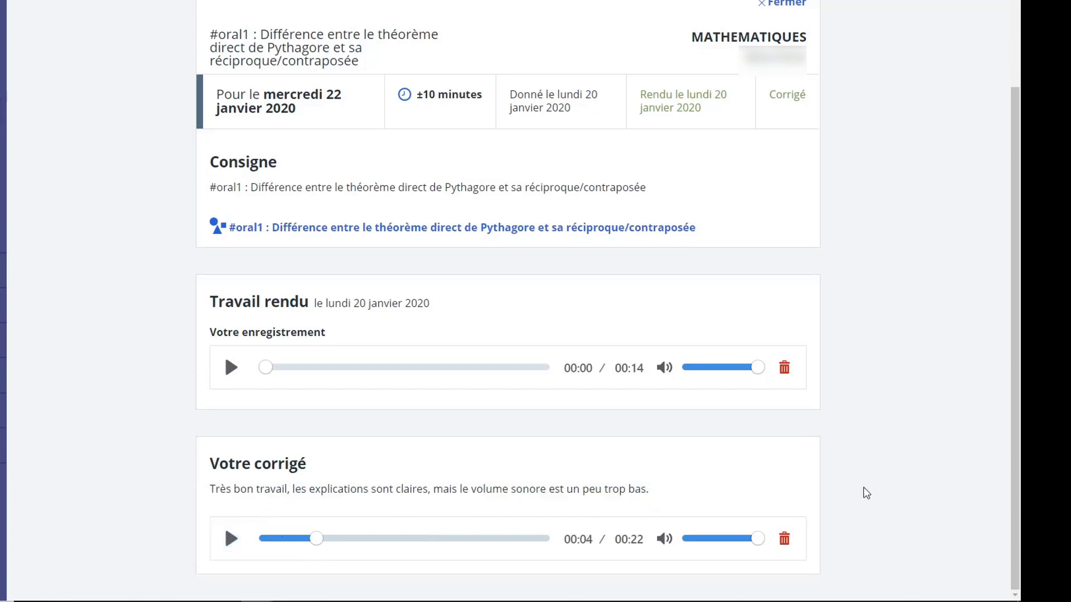